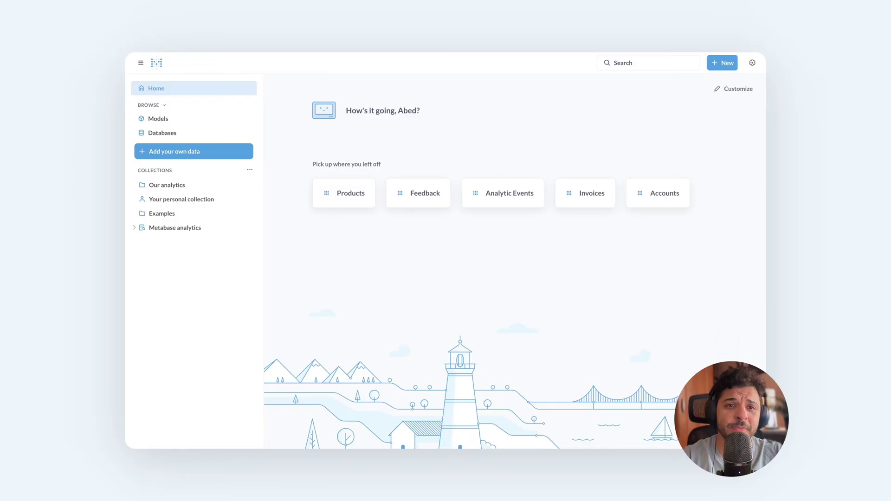
# - Create a new question using the Products table from the Sample Database as its data
pyautogui.click(729, 69)
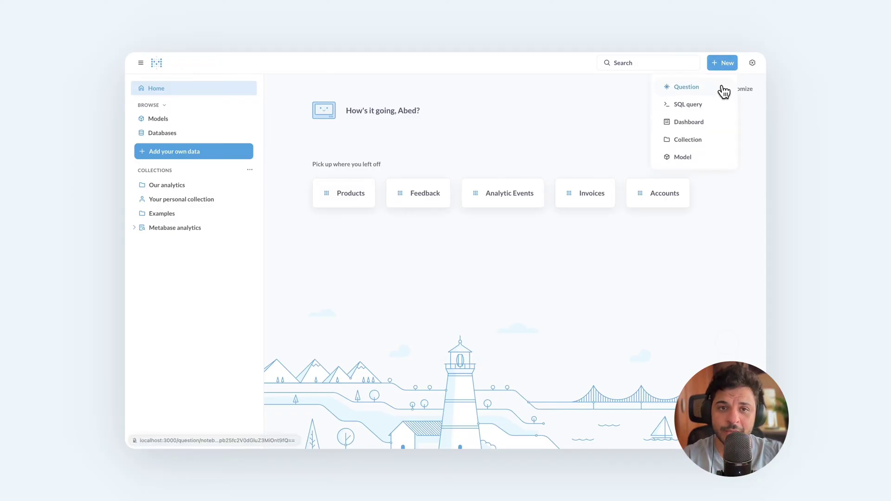
pyautogui.click(724, 90)
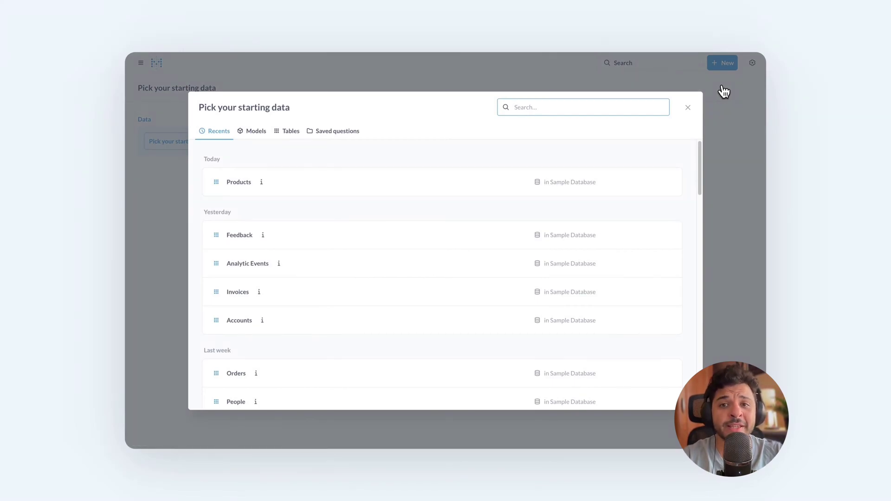
pyautogui.click(255, 134)
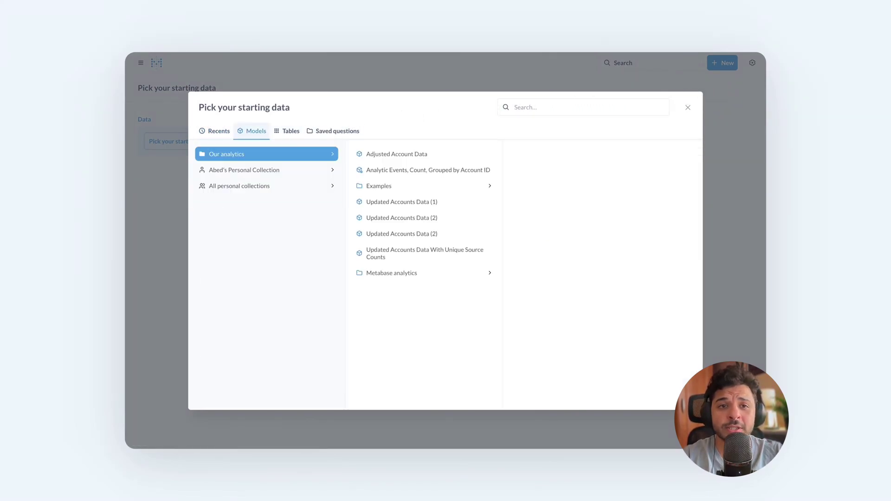
pyautogui.click(285, 139)
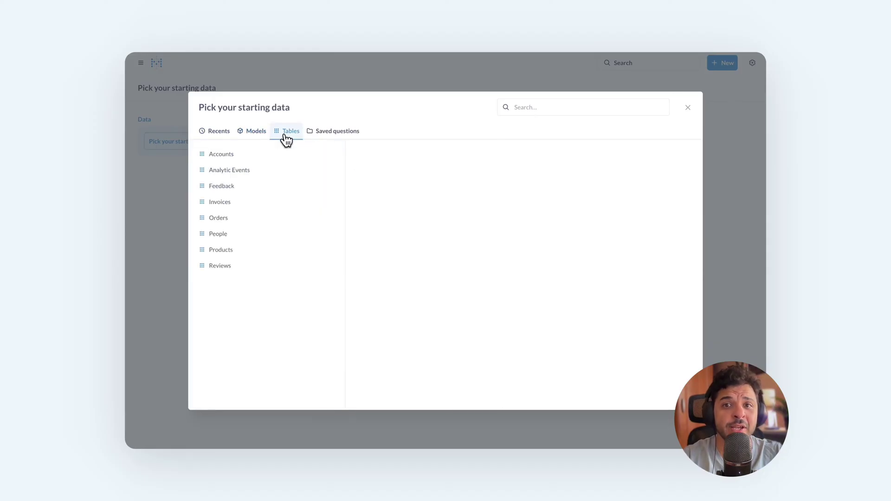
pyautogui.click(350, 138)
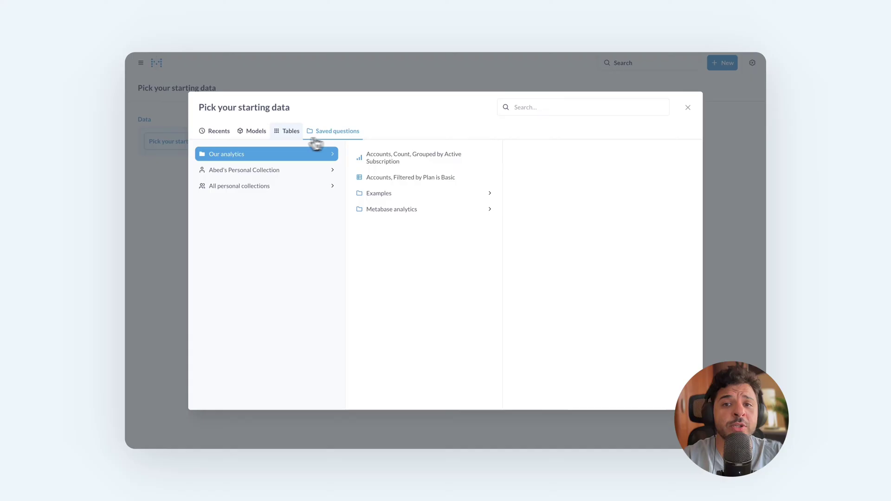
pyautogui.click(287, 138)
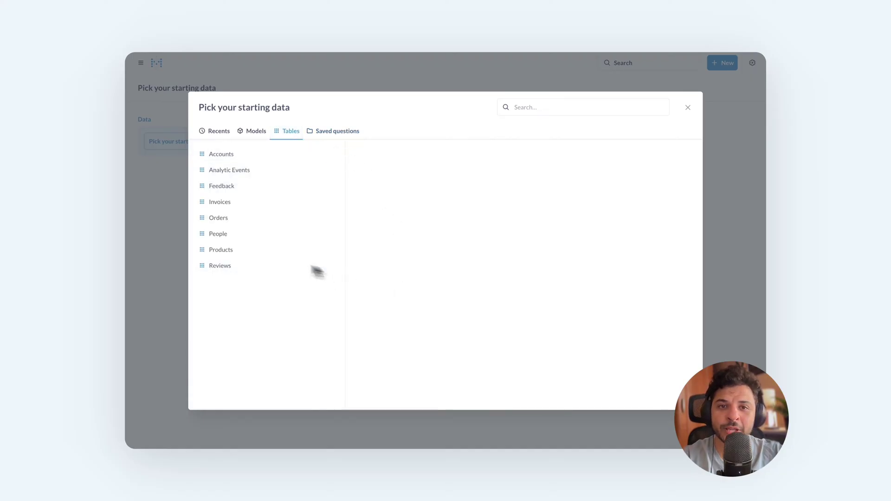
pyautogui.click(288, 253)
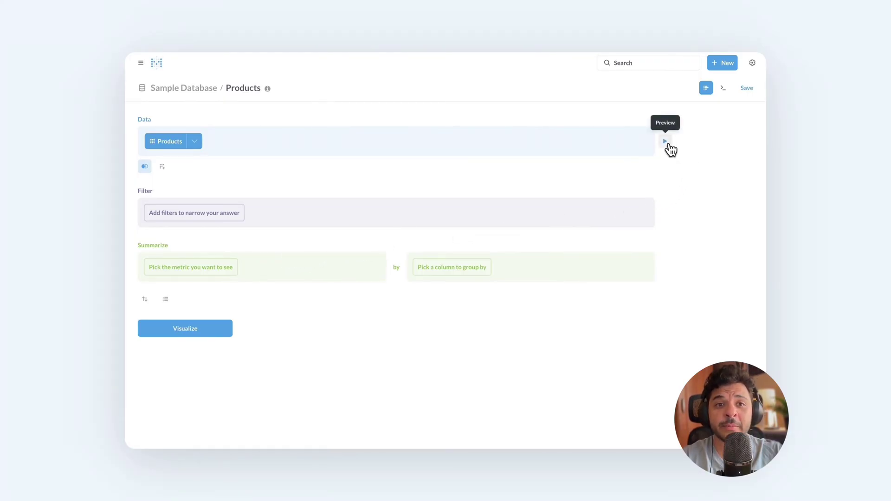
# - Preview the first 10 rows of the Products data, including Category, Price and Created At
pyautogui.click(666, 142)
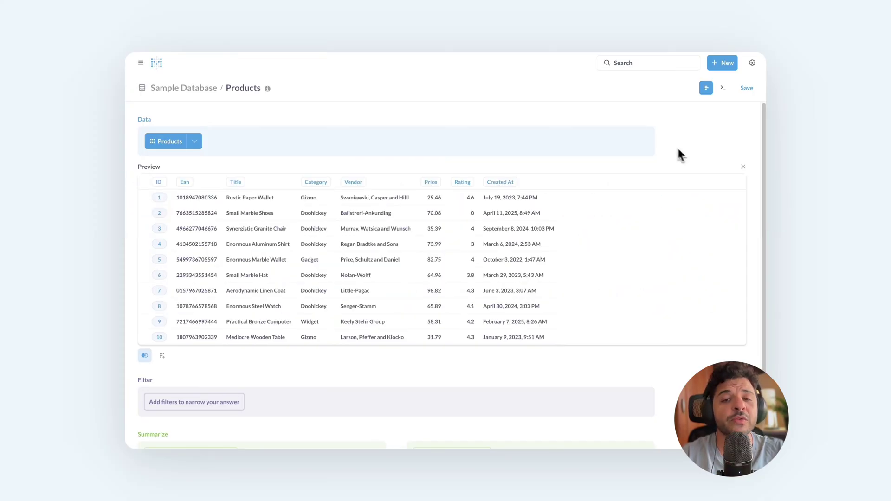
# - Add a filter keeping only products whose Created At is in the previous 3 months
pyautogui.click(741, 167)
pyautogui.click(232, 221)
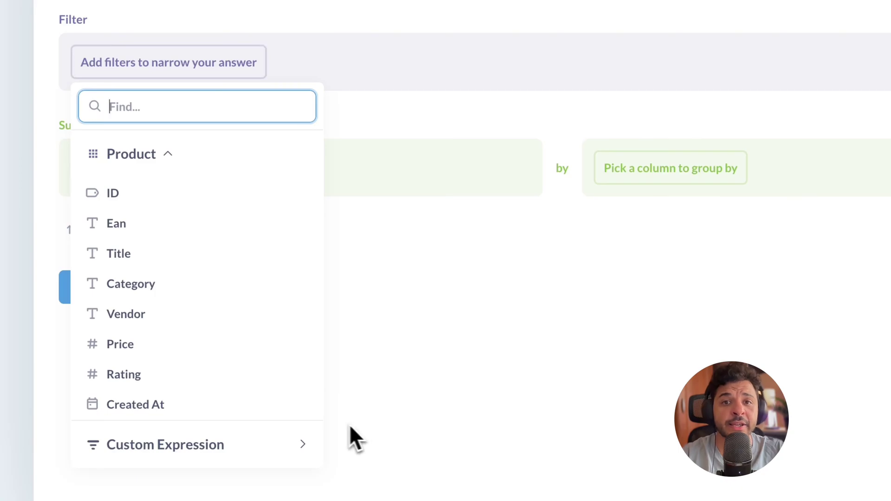
pyautogui.click(282, 413)
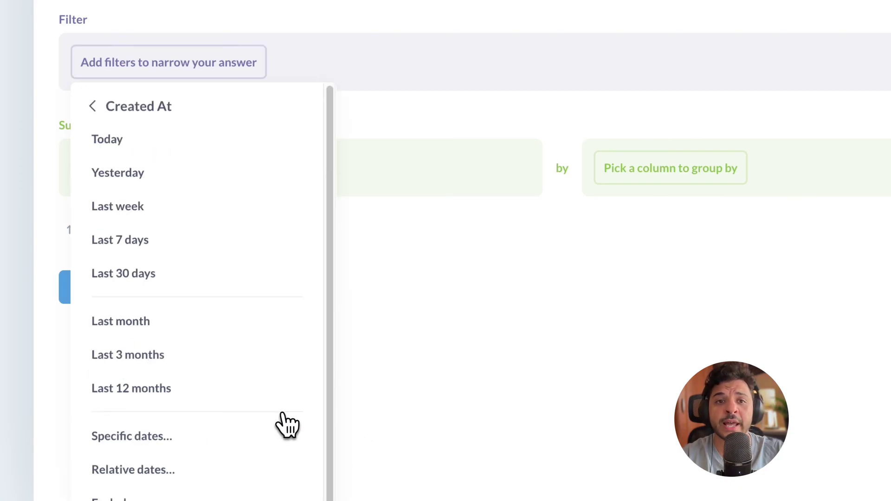
pyautogui.click(163, 354)
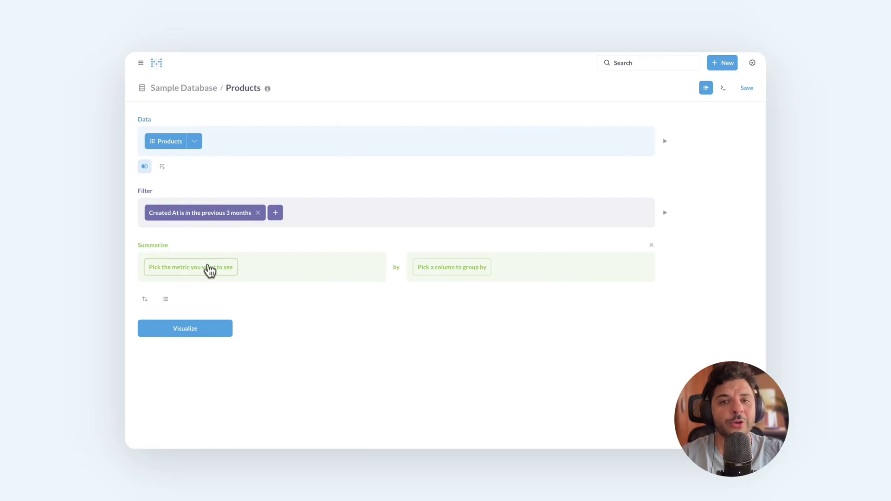
# - Summarize as Sum of Price grouped by Category and show the resulting bar chart
pyautogui.click(207, 270)
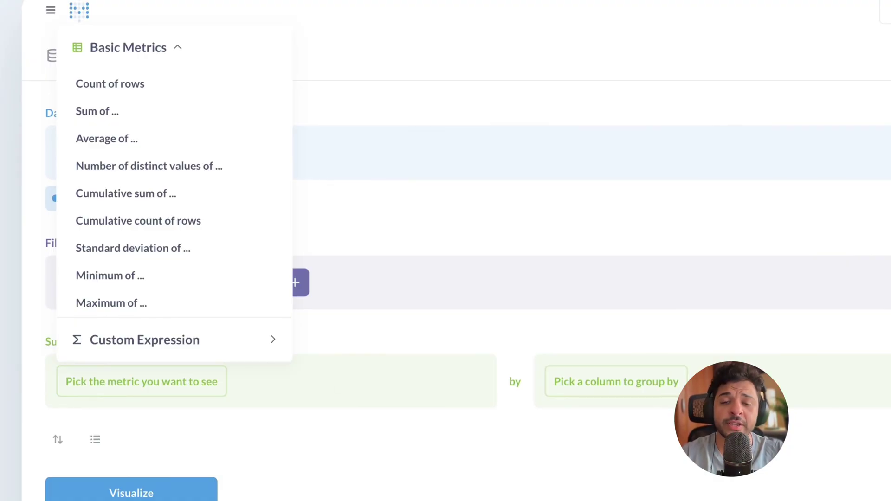
pyautogui.click(113, 118)
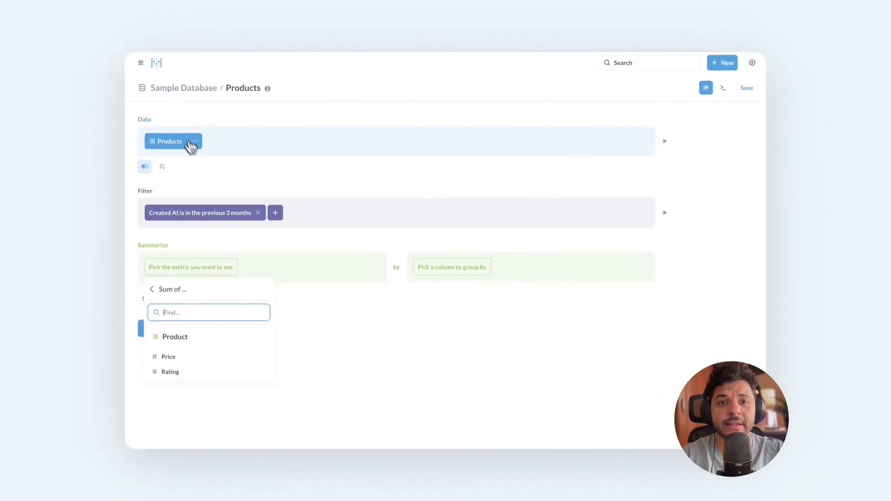
pyautogui.click(192, 357)
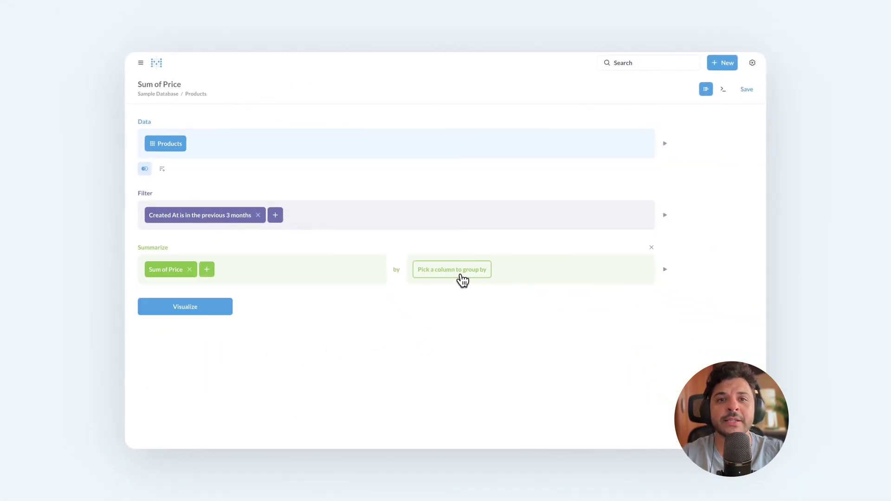
pyautogui.click(463, 280)
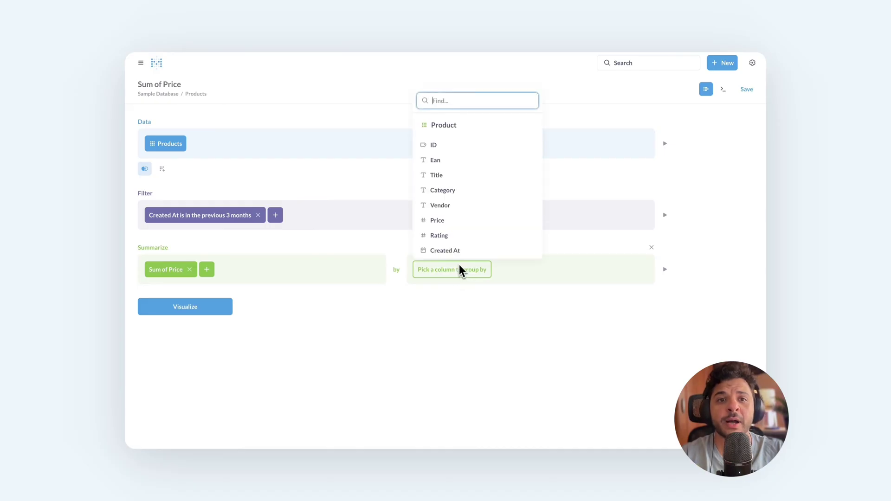
pyautogui.click(449, 199)
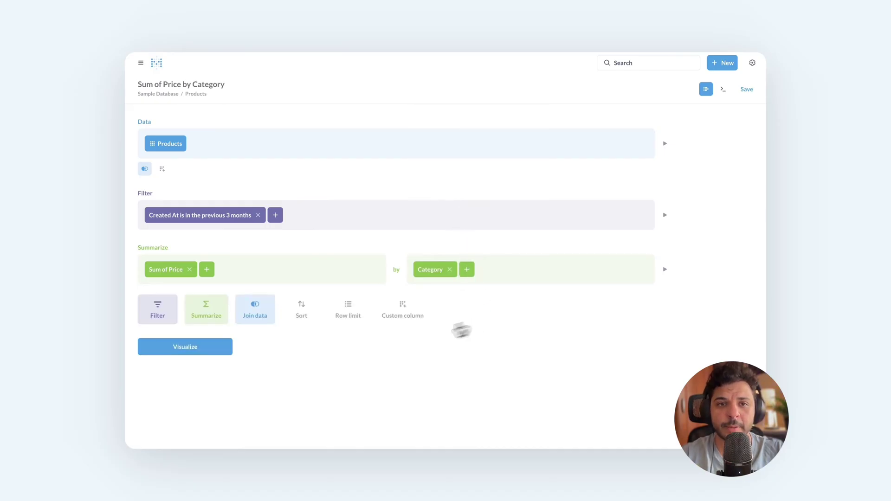
pyautogui.click(211, 352)
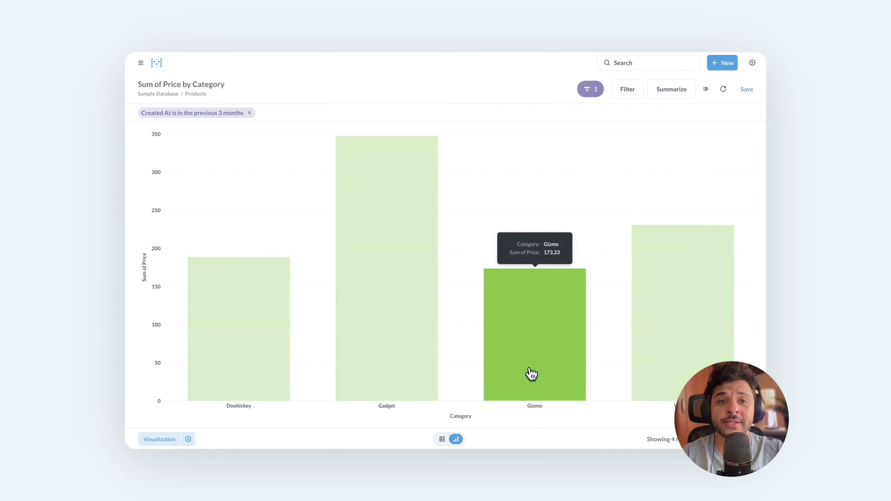
# - Sort categories by Sum of Price descending in table view, then return to the chart
pyautogui.moveTo(669, 349)
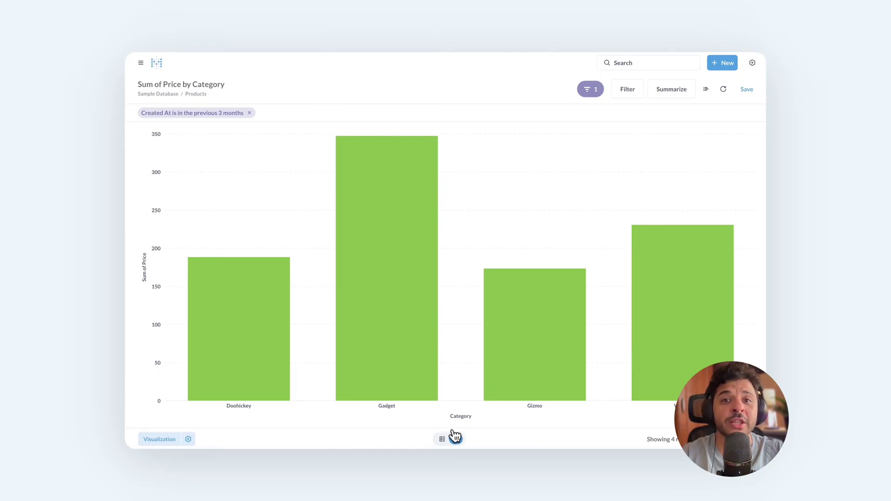
pyautogui.click(442, 440)
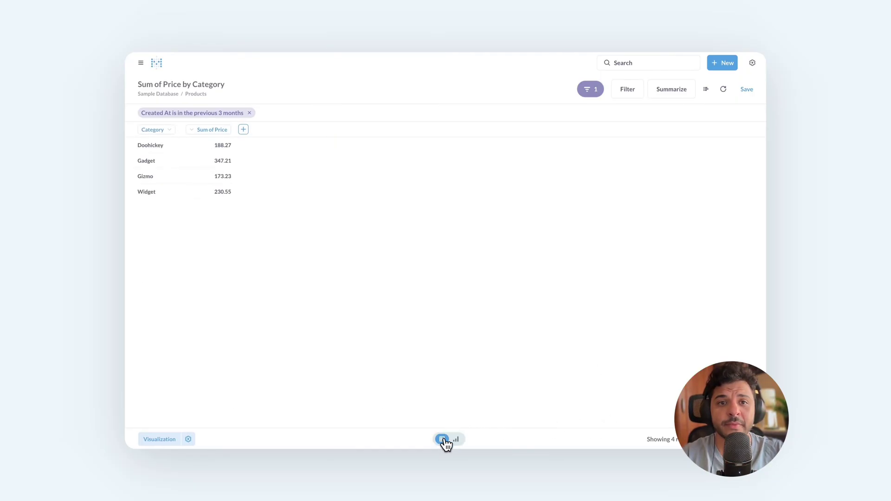
pyautogui.click(212, 133)
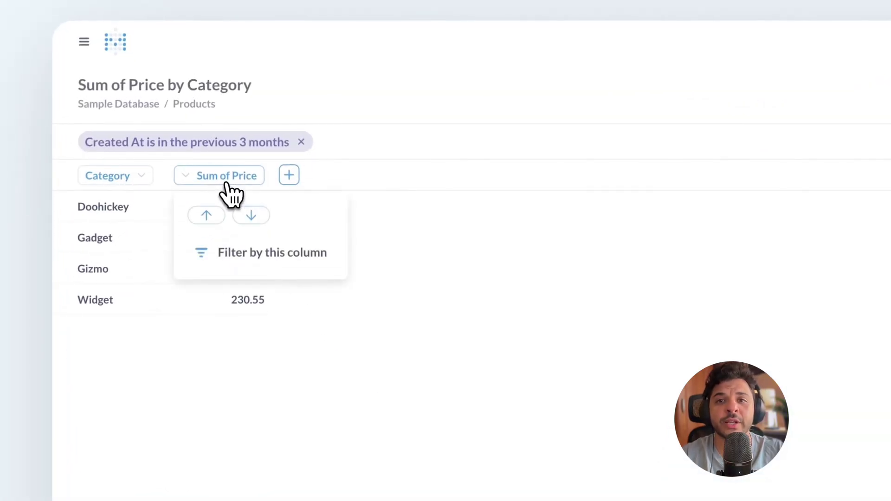
pyautogui.click(253, 217)
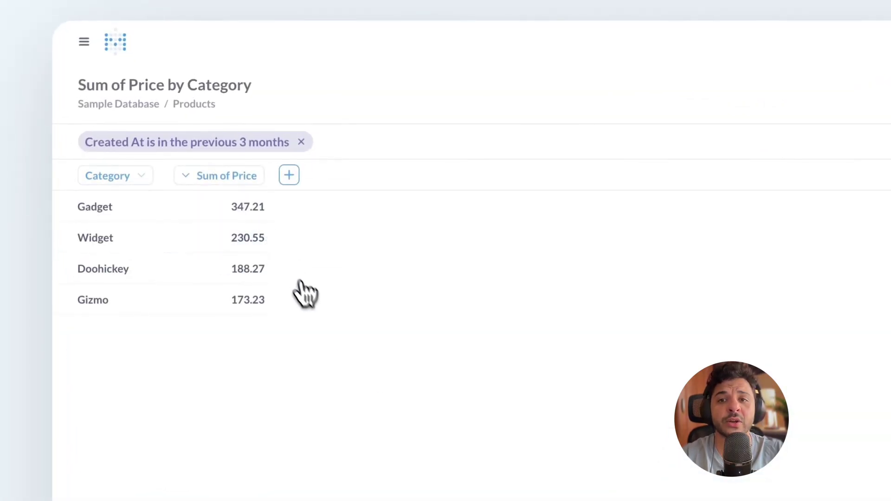
pyautogui.click(456, 439)
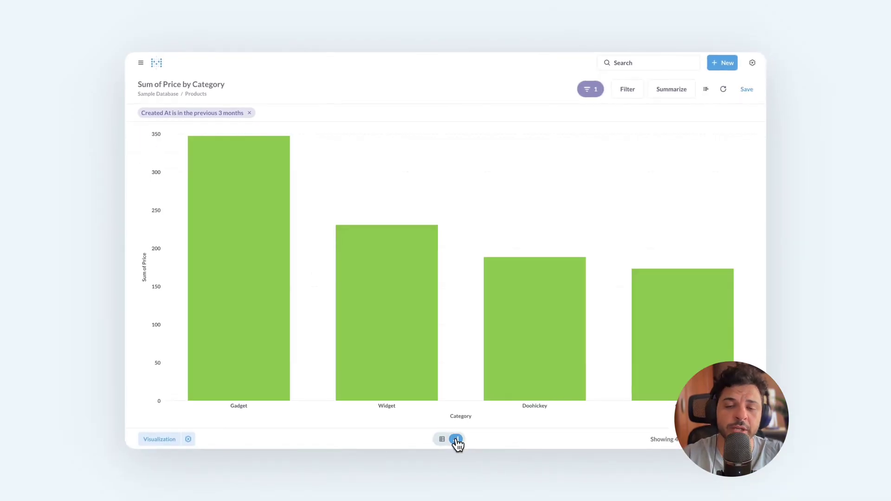
# - Change the visualization to a Row chart, then try the Gadget bar's drill-through to its products
pyautogui.click(189, 439)
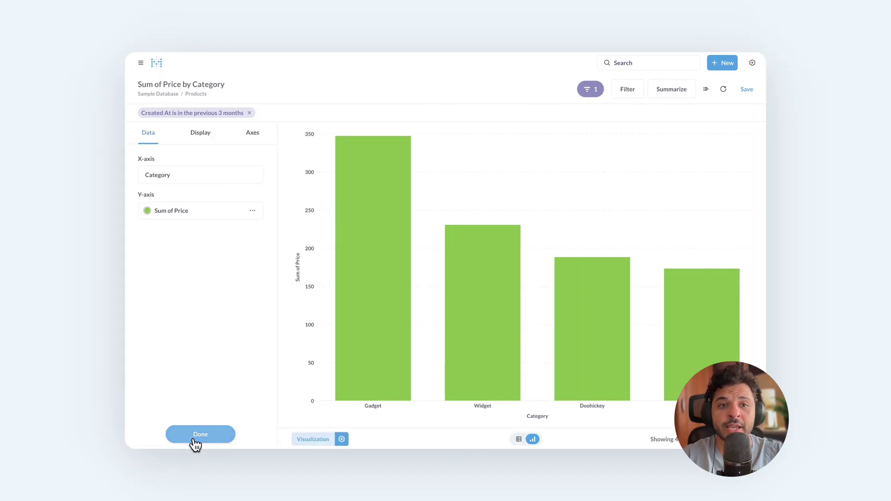
pyautogui.click(314, 440)
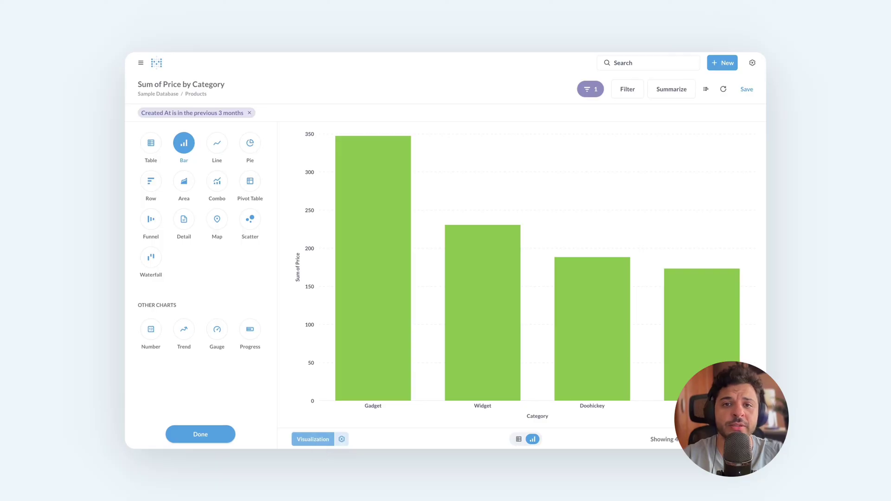
pyautogui.click(160, 187)
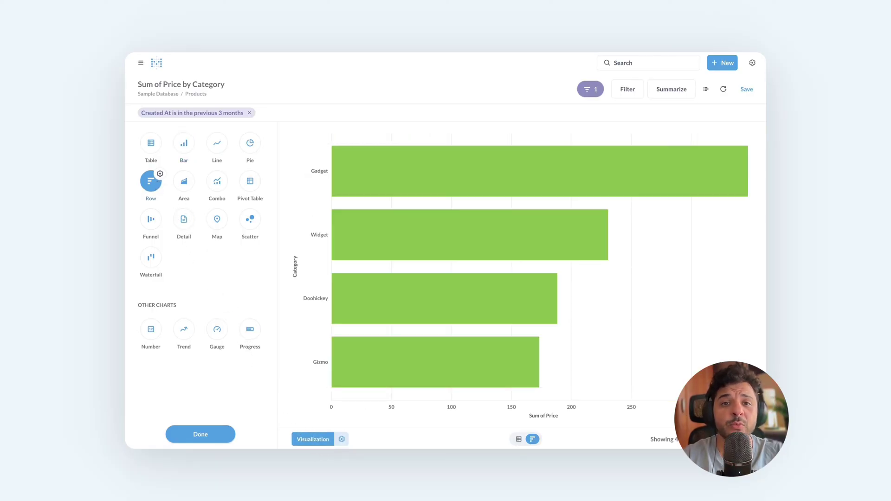
pyautogui.click(216, 438)
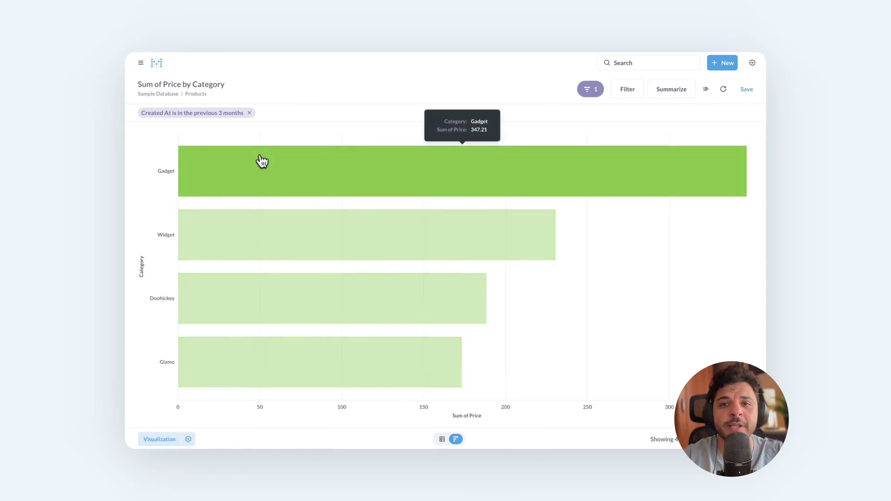
pyautogui.click(261, 159)
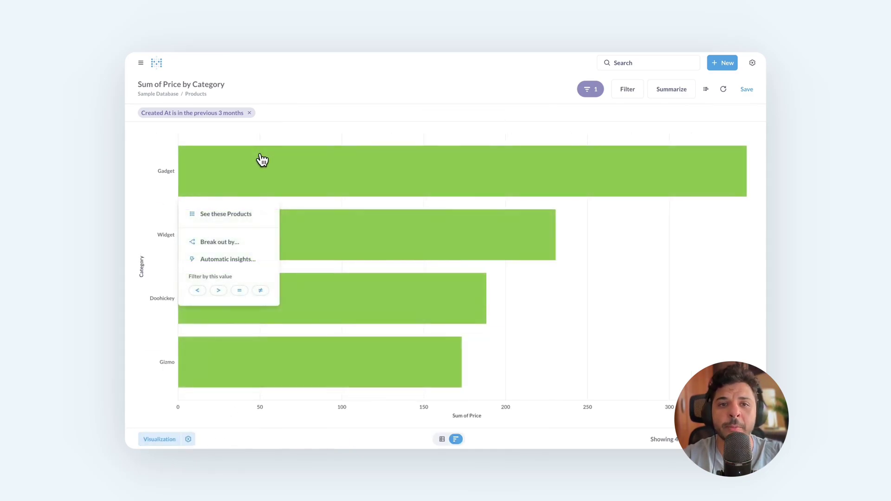
pyautogui.click(255, 215)
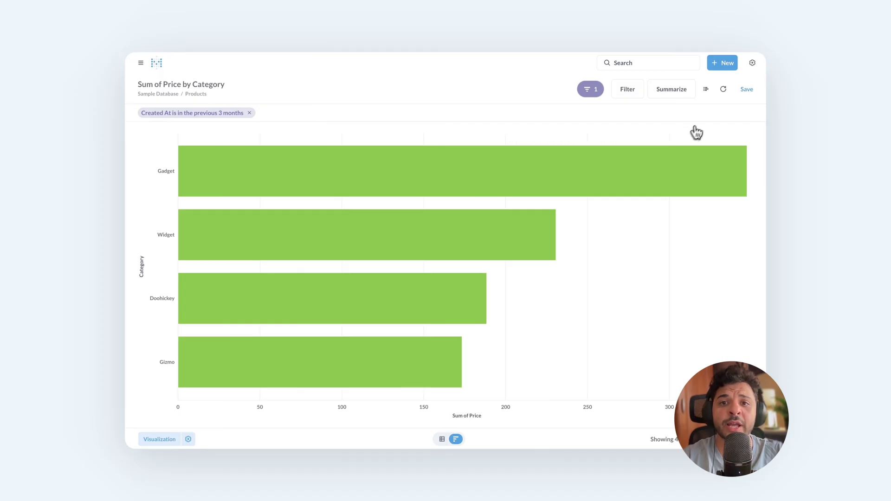
# - Open the notebook editor and look over the available filter fields and summary metrics
pyautogui.click(706, 90)
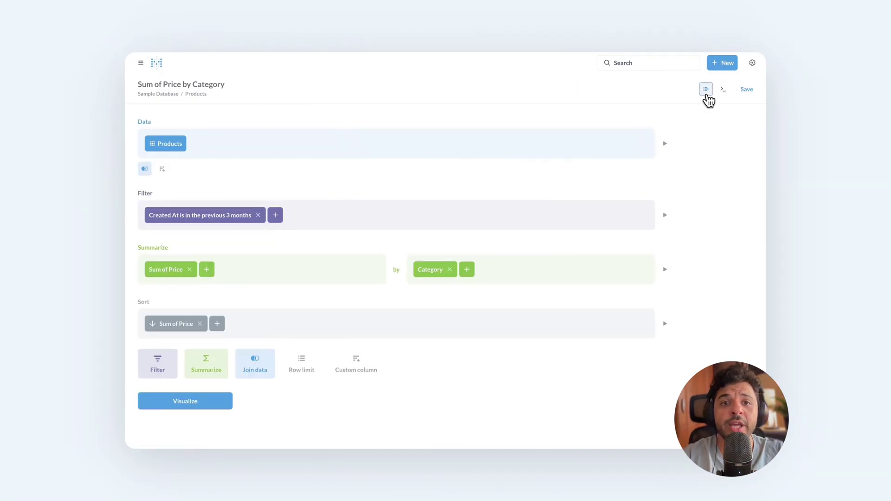
pyautogui.click(281, 217)
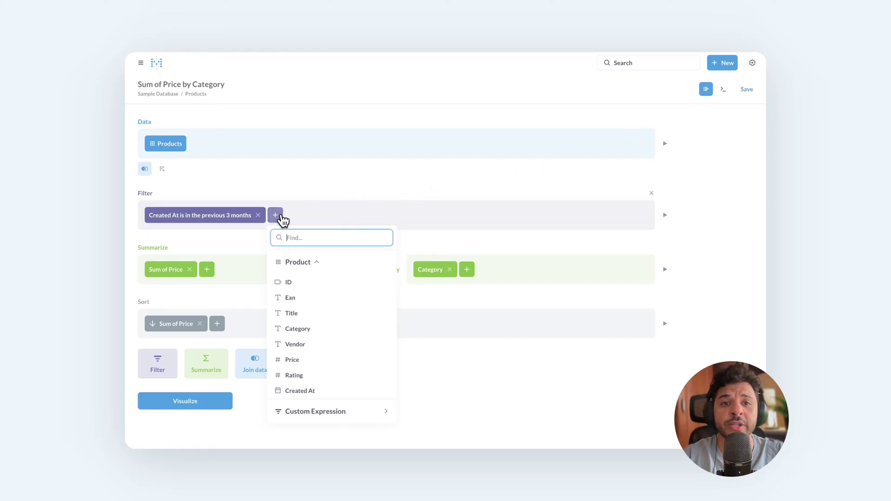
pyautogui.click(251, 246)
pyautogui.click(211, 273)
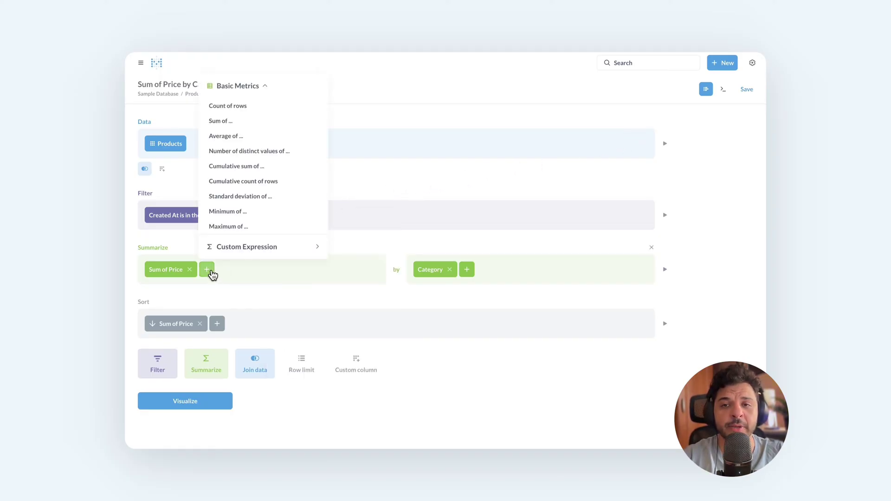
pyautogui.click(231, 296)
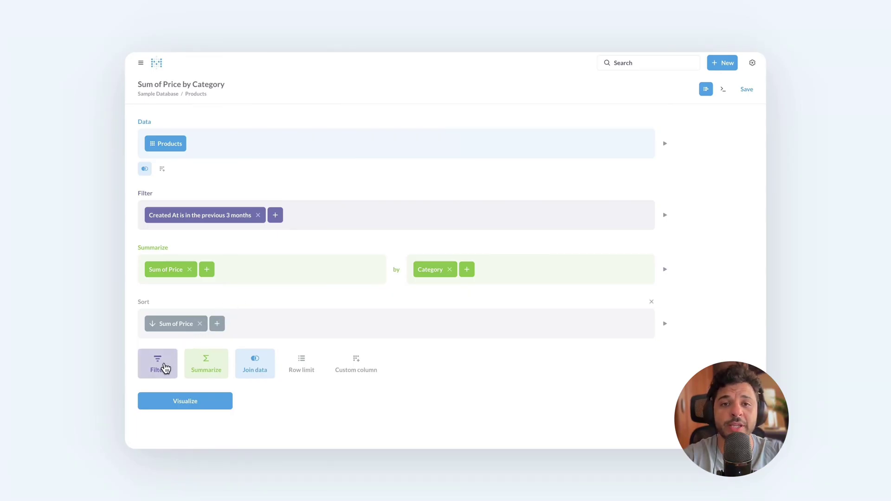
# - Add a post-summary filter Sum of Price greater than 200 and preview the remaining categories
pyautogui.click(165, 368)
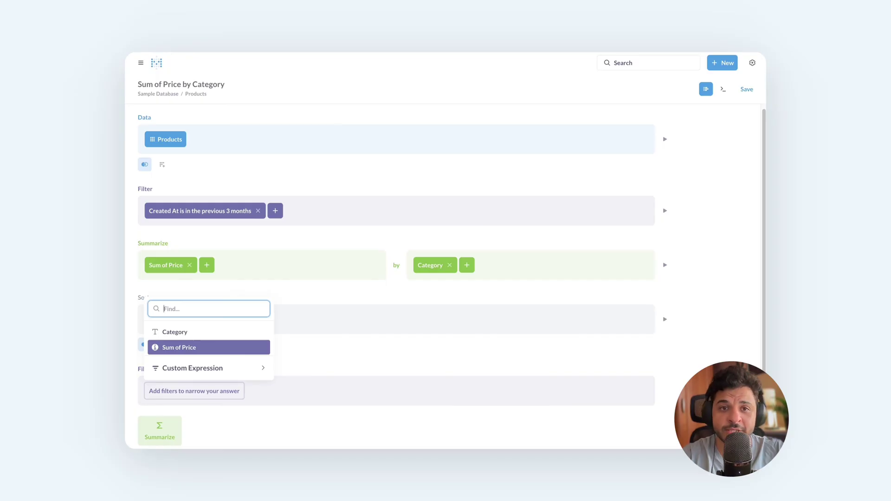
pyautogui.click(229, 348)
pyautogui.click(241, 312)
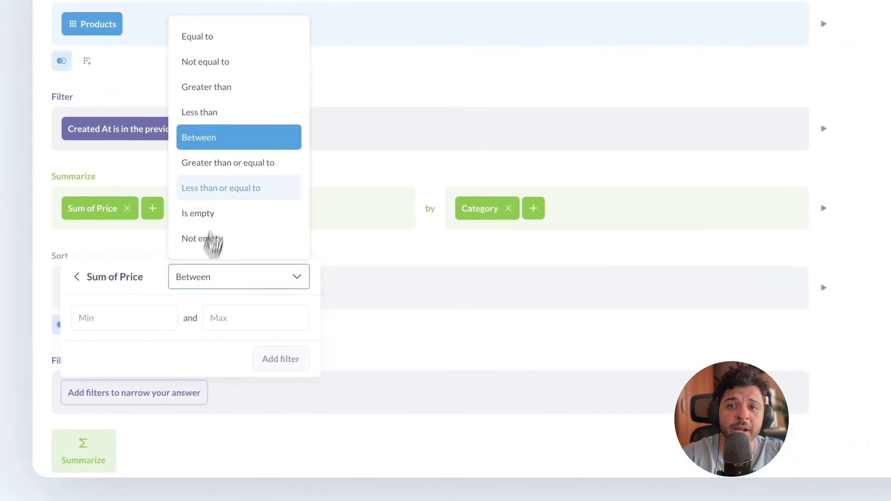
pyautogui.click(221, 90)
pyautogui.click(179, 313)
pyautogui.write('2')
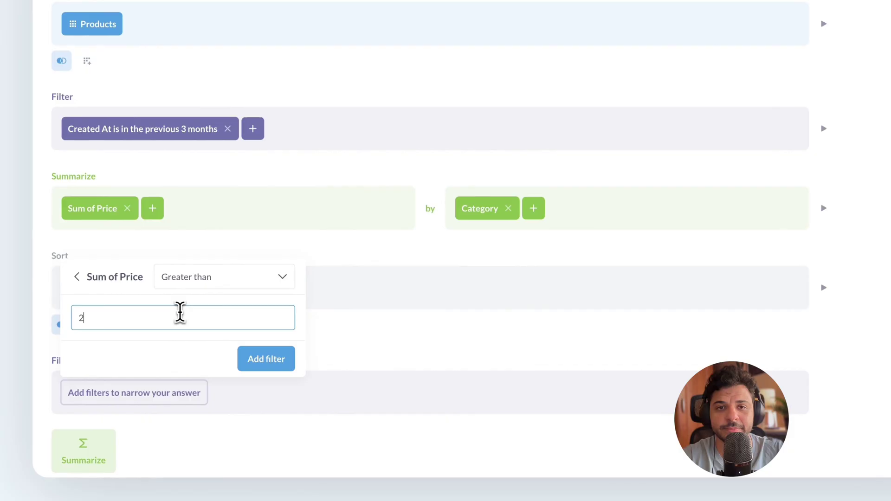
pyautogui.write('00')
pyautogui.press('Return')
pyautogui.click(662, 392)
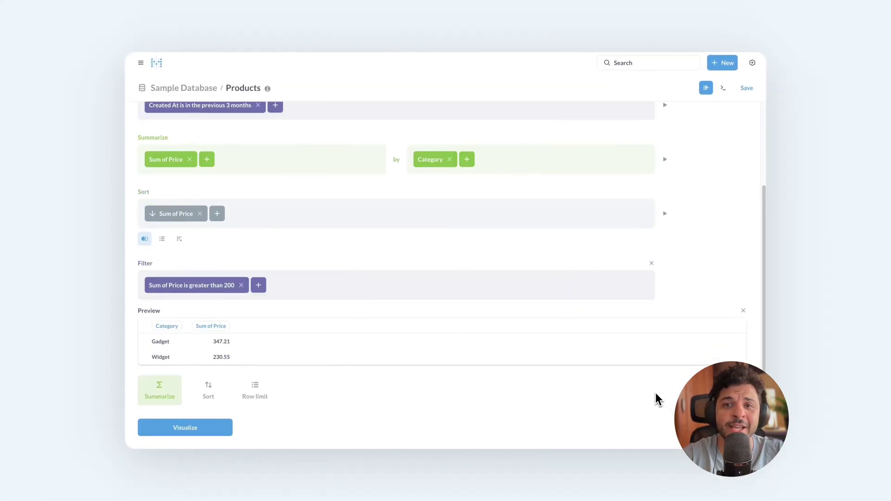